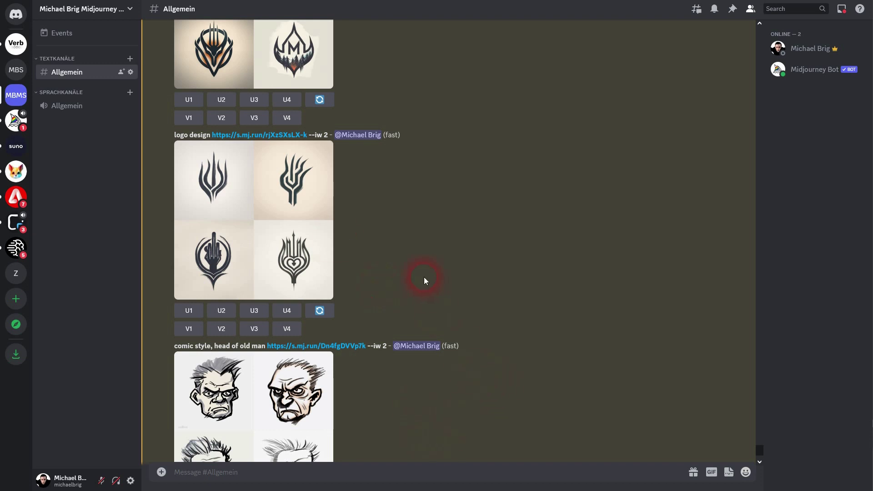
Step: Copy the image link of the pencil-drawn eye sketch on Unsplash
scroll(423, 268, "down", 3)
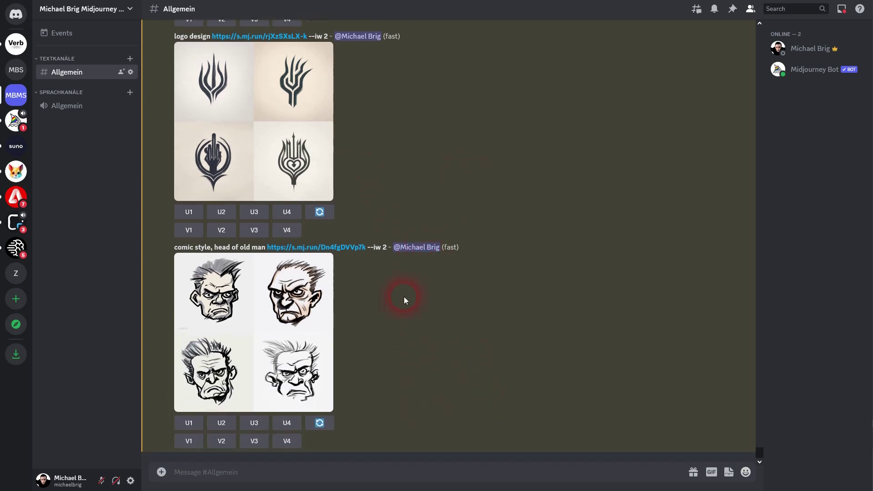
scroll(292, 291, "up", 15)
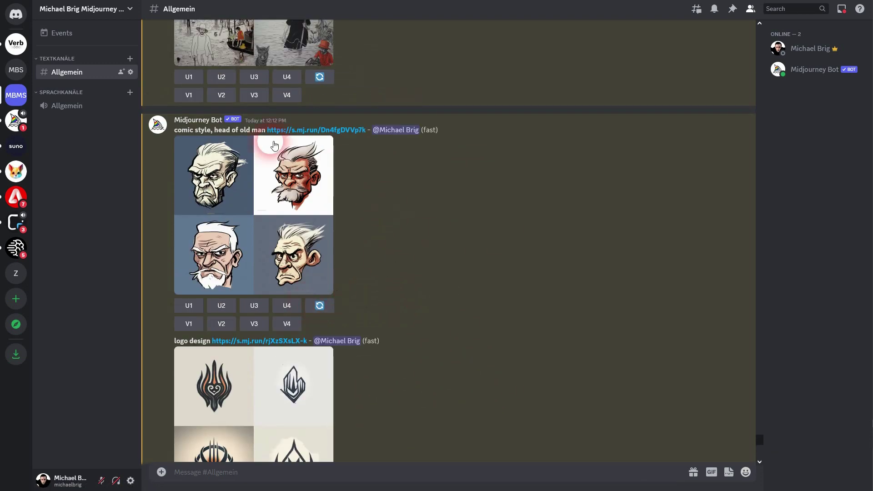
scroll(346, 223, "up", 10)
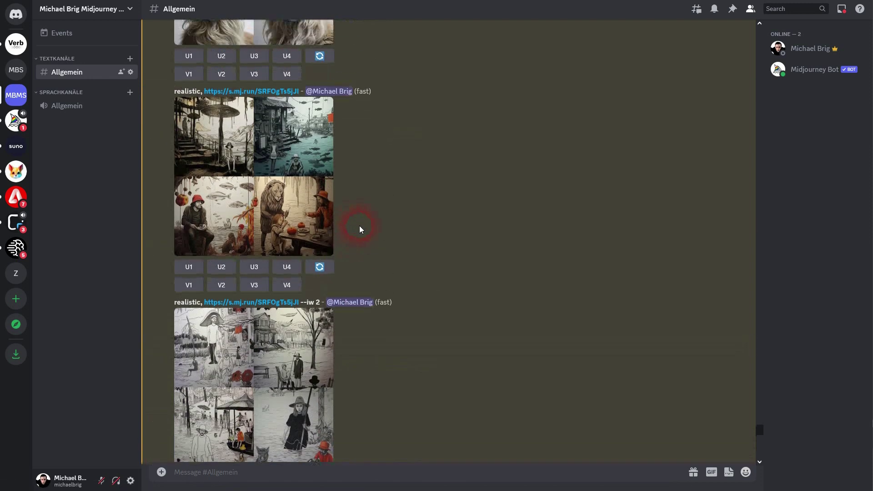
scroll(434, 178, "down", 10)
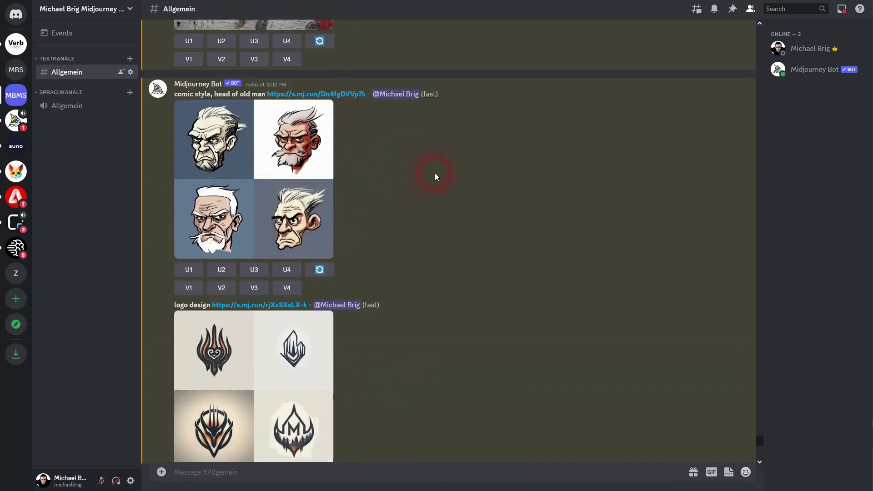
scroll(436, 173, "down", 5)
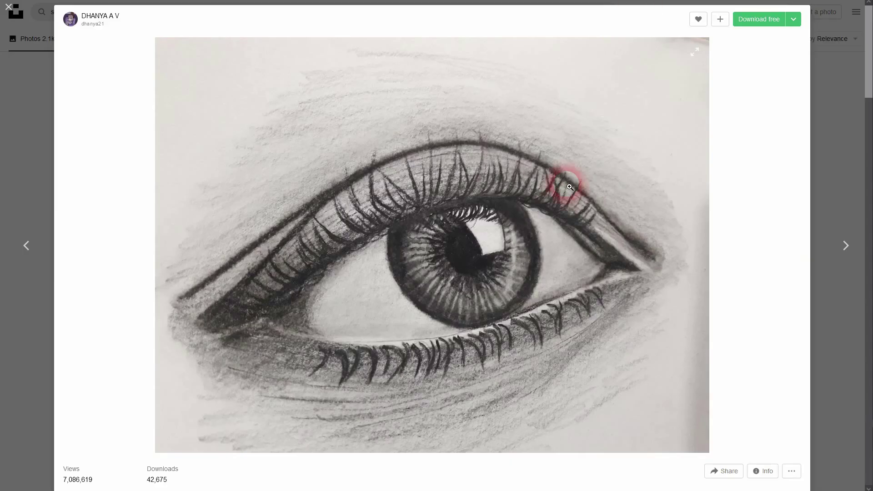
right_click(432, 183)
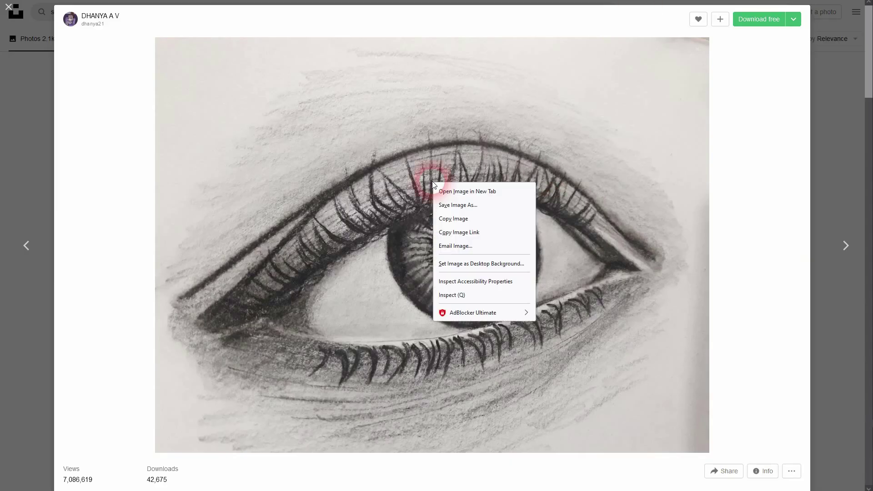
left_click(479, 233)
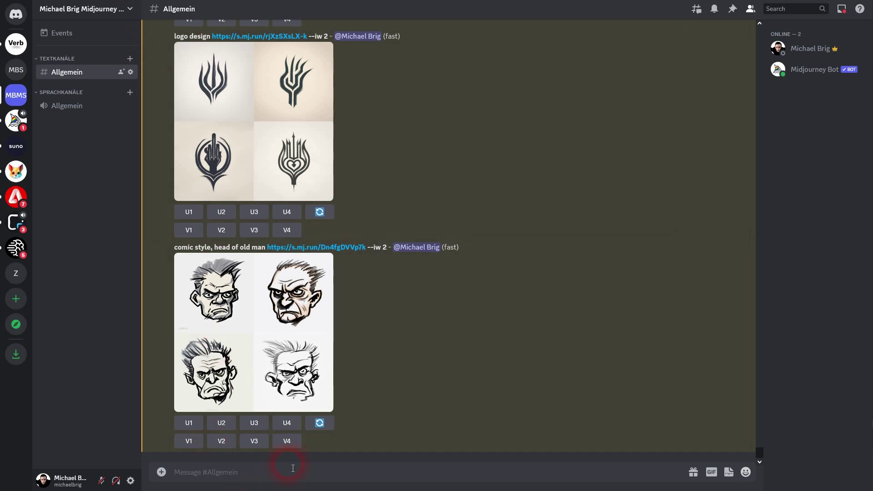
Step: Submit an /imagine prompt 'human eye' followed by the pasted eye-sketch link
type("/ima")
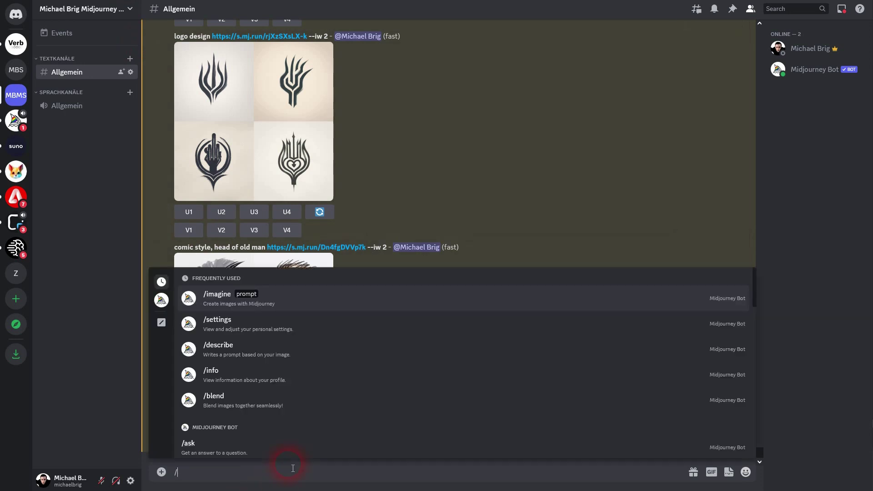
left_click(279, 443)
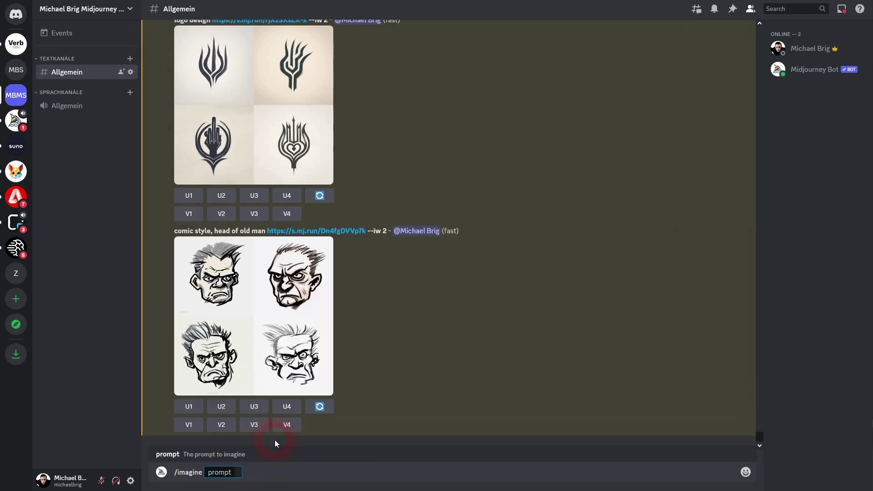
type("human eye")
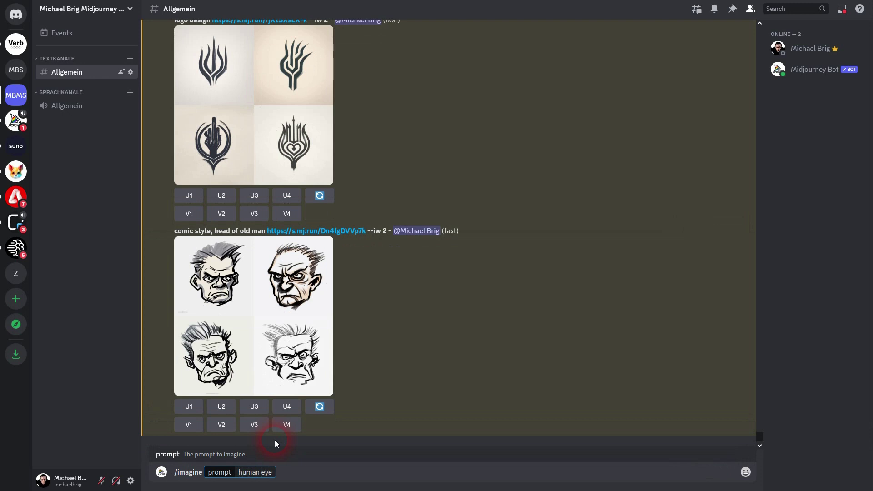
key("ctrl+v")
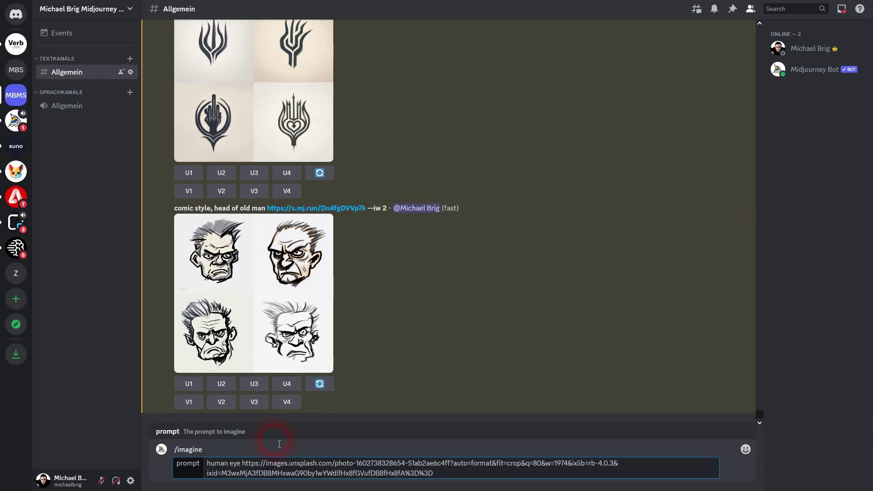
key("Return")
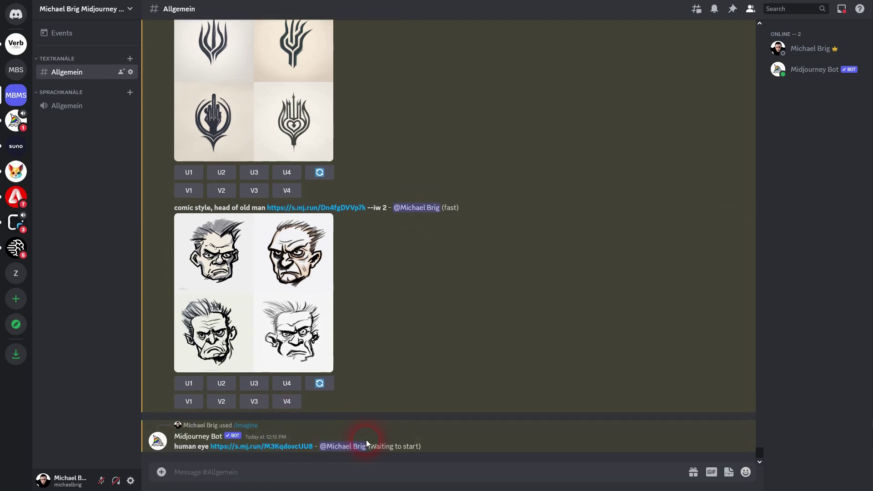
Step: Resubmit the 'human eye' eye-sketch prompt with image weight --iw 2
type("/imag")
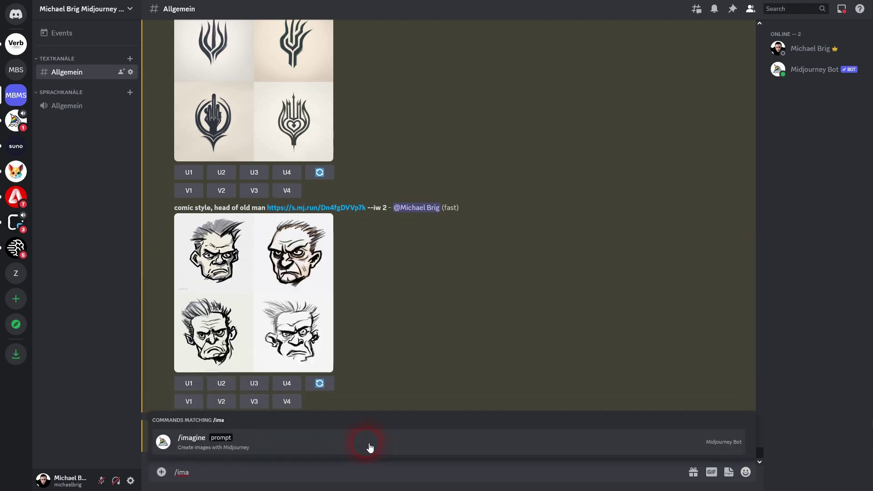
key("Return")
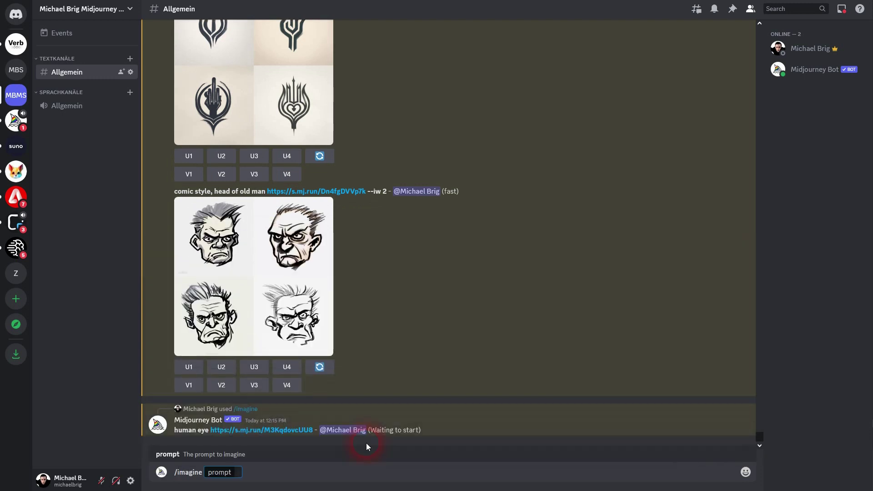
type("human eye")
key("ctrl+v")
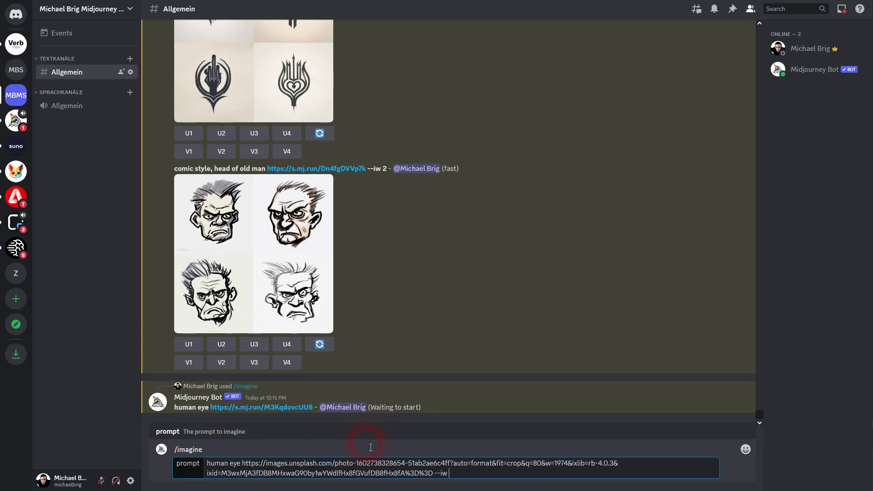
key("Return")
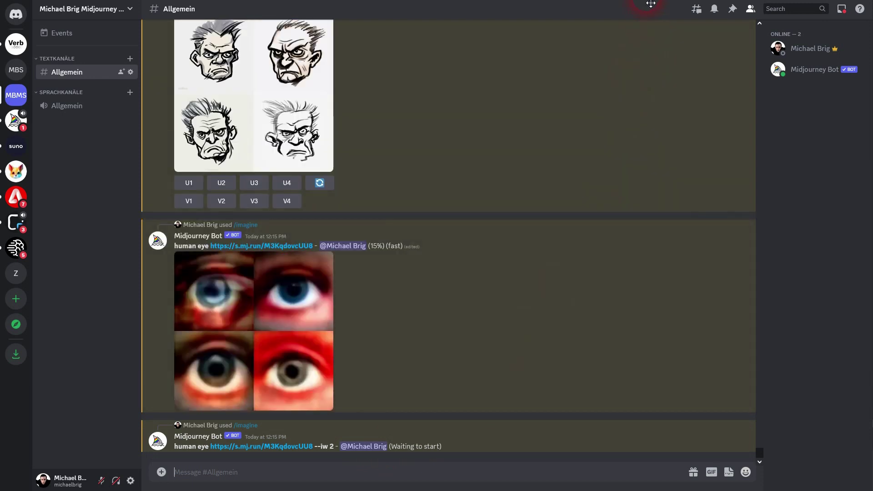
Step: Download the Unsplash pencil sketch of the woman in a flowing coat, via Download free
key("alt+Tab")
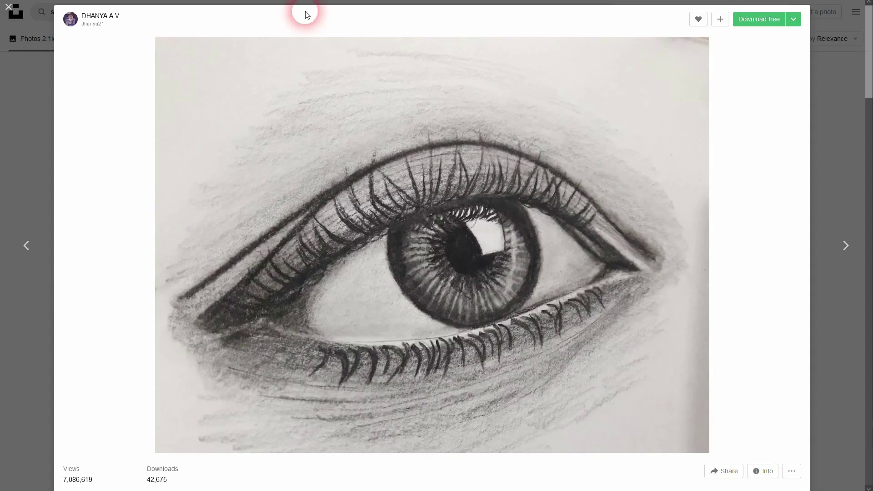
left_click(9, 7)
right_click(665, 199)
left_click(760, 243)
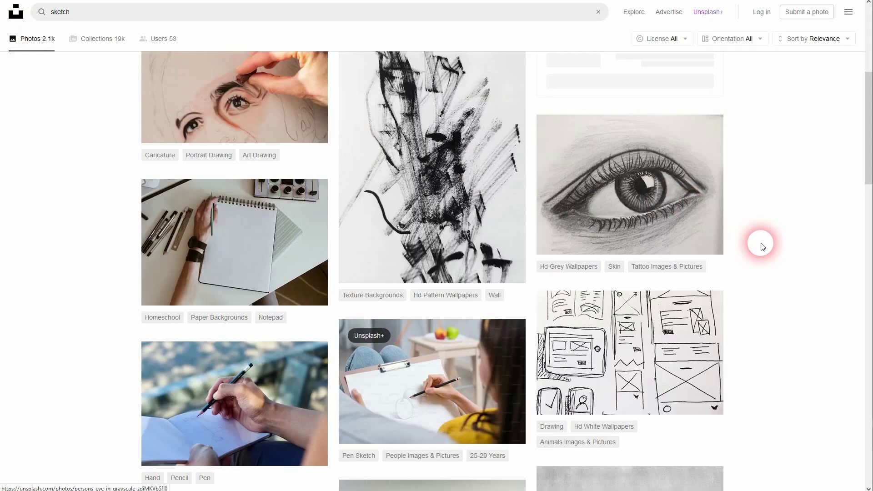
scroll(759, 243, "down", 5)
scroll(746, 227, "down", 3)
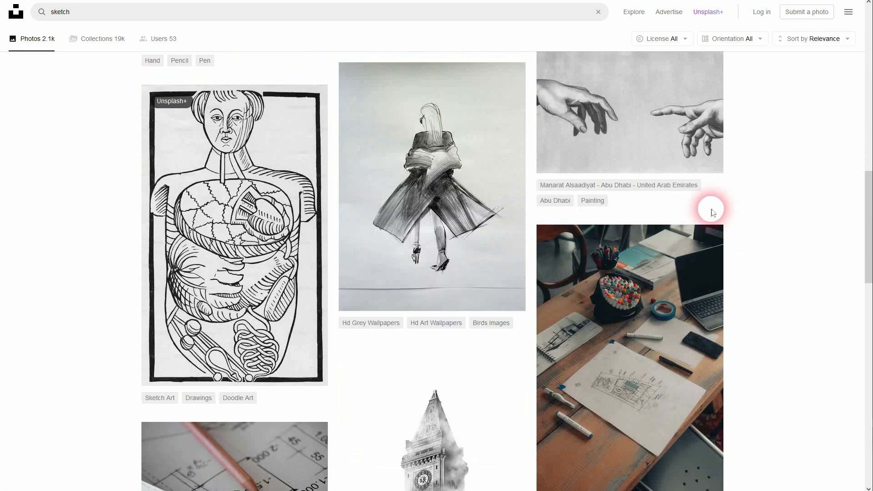
left_click(490, 164)
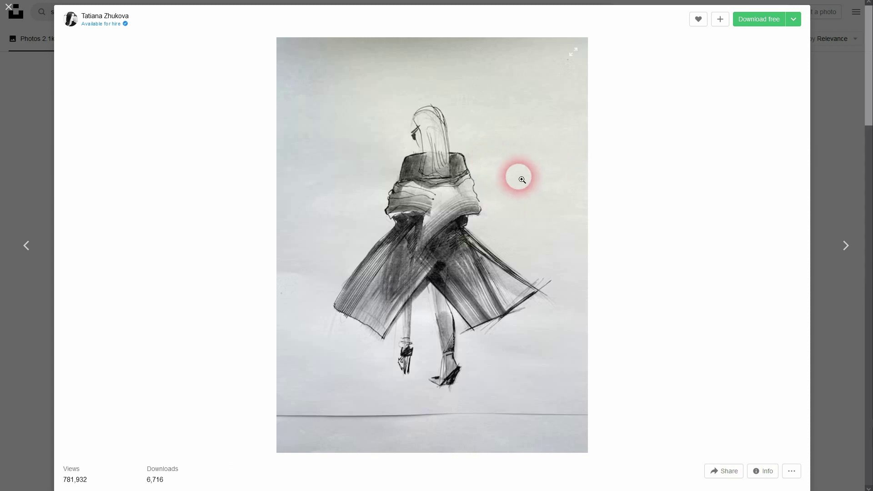
left_click(772, 21)
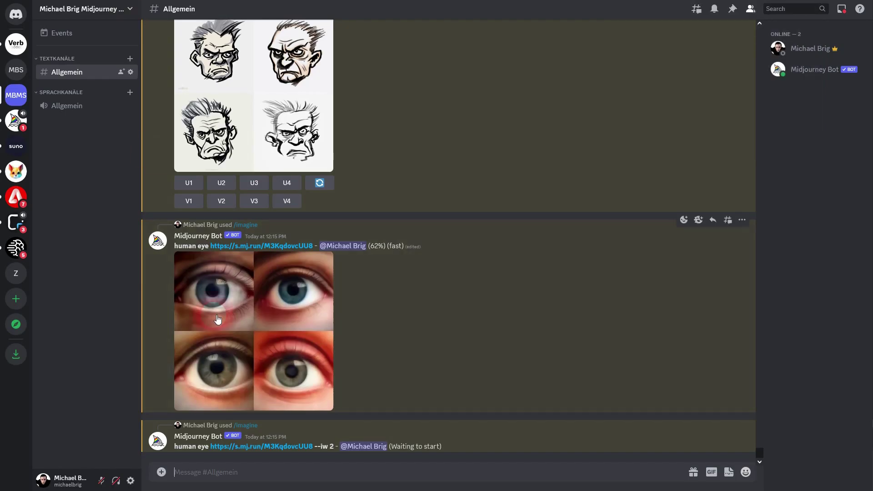
Step: Post the downloaded woman-in-coat sketch as a message in the Midjourney channel
key("alt+Tab")
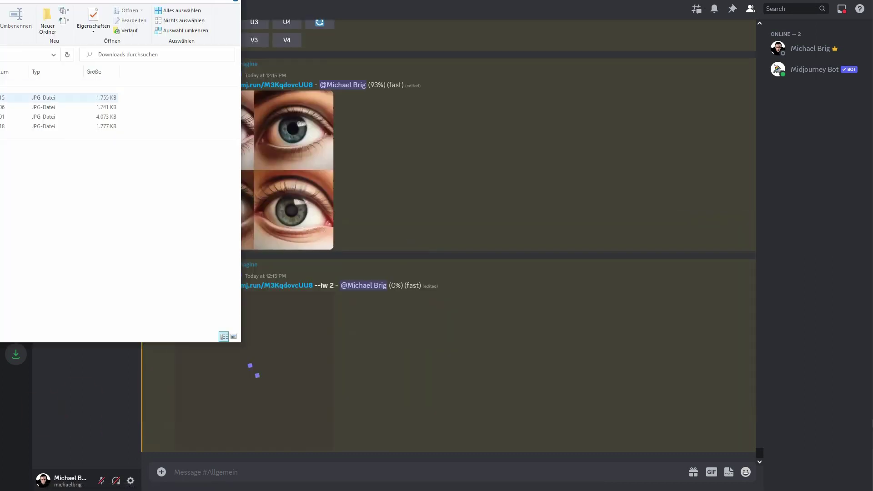
left_click_drag(59, 97, 633, 389)
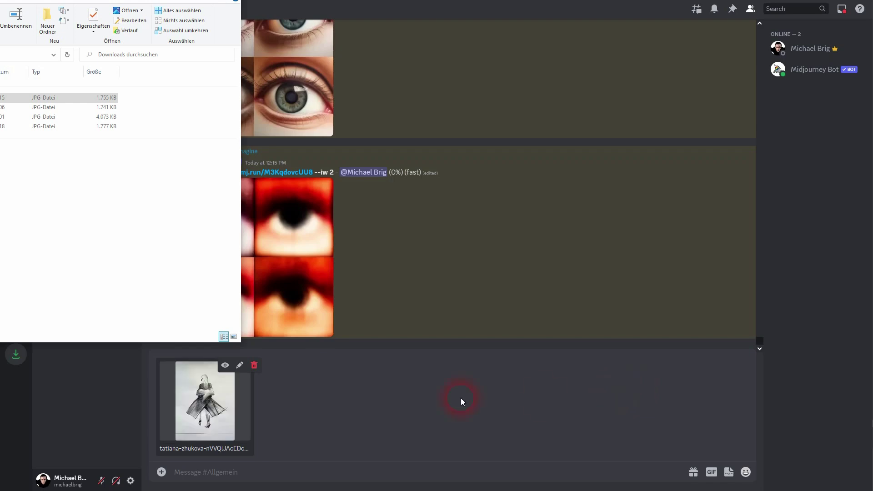
left_click(213, 412)
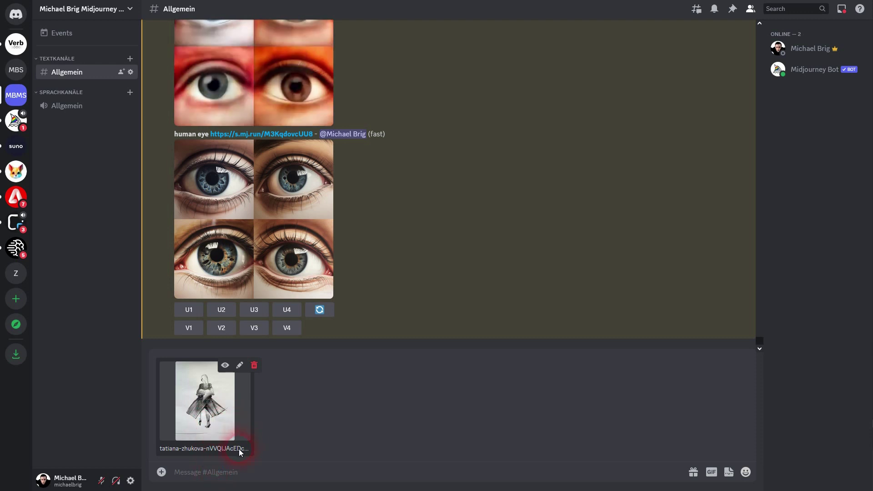
key("Return")
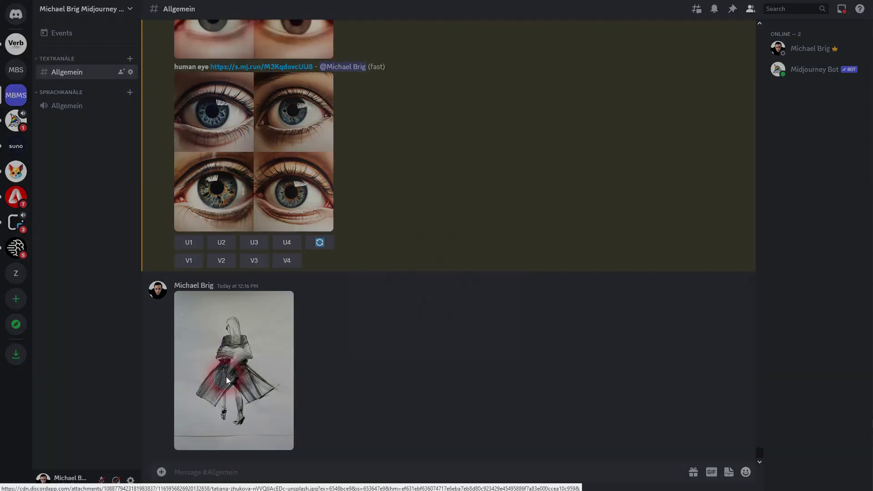
Step: Copy the posted sketch's image link from its browser view
left_click(226, 376)
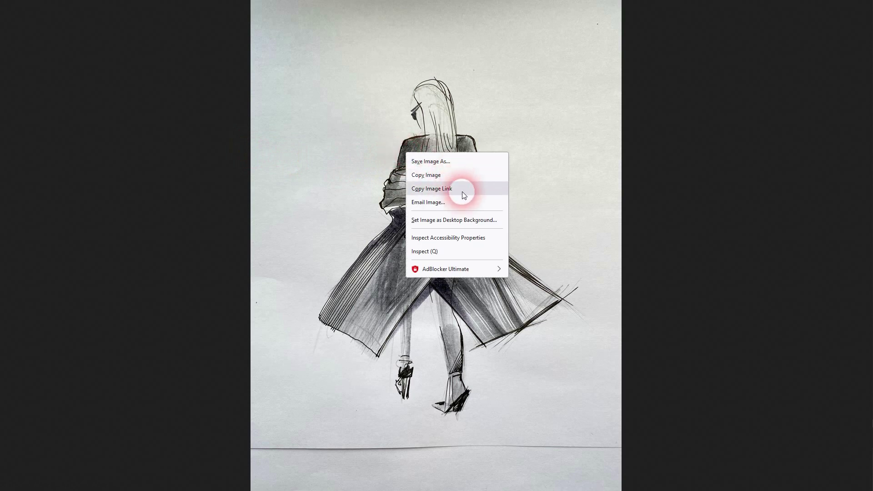
left_click(459, 188)
key("alt+Tab")
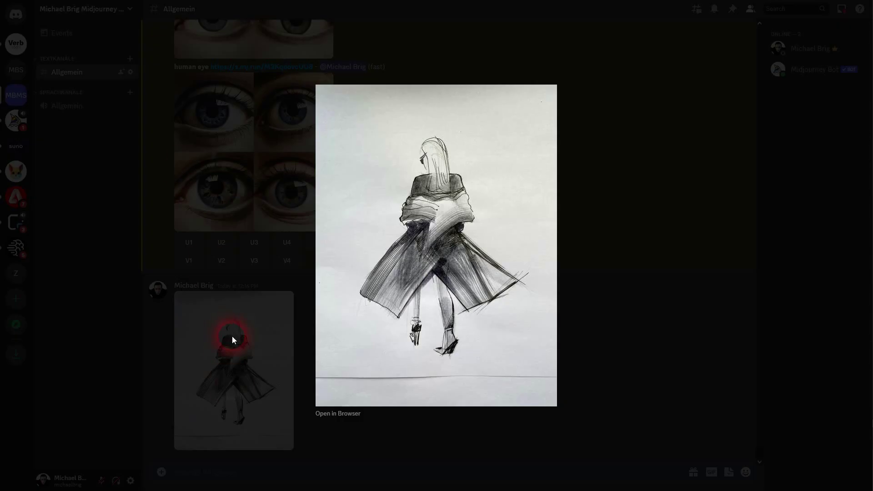
Step: Enter the imagine prompt 'female, realistic, perspective from behind' followed by the sketch's image link
left_click(232, 336)
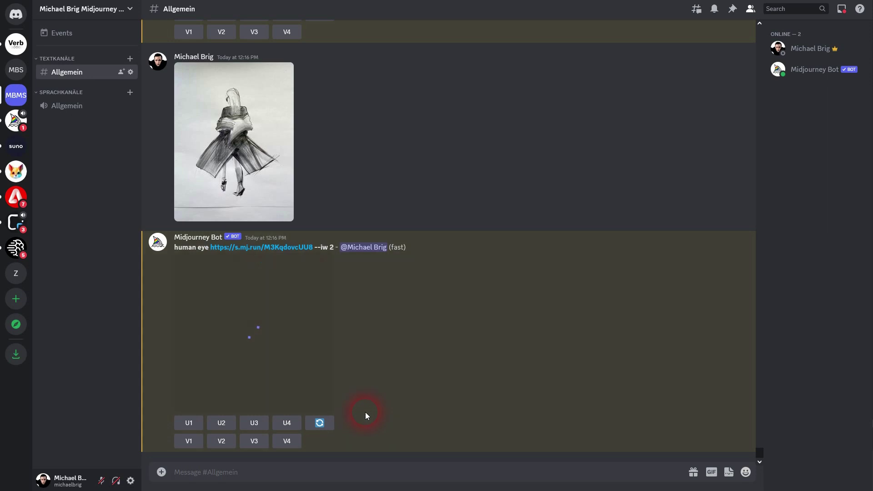
type("/imagine")
left_click(332, 443)
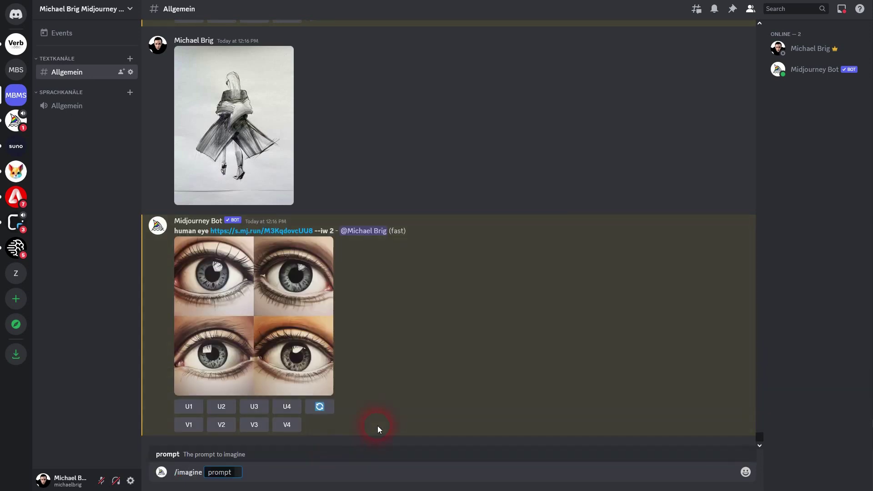
type("female, realistic")
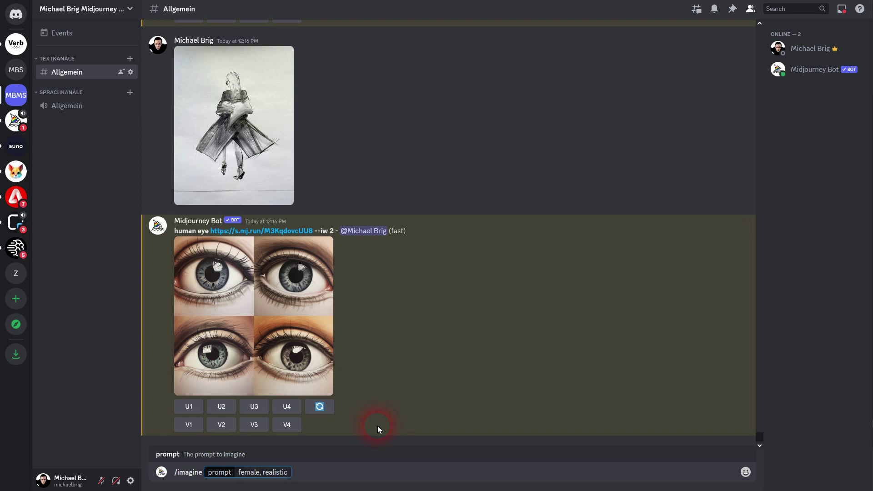
type(", perspective f")
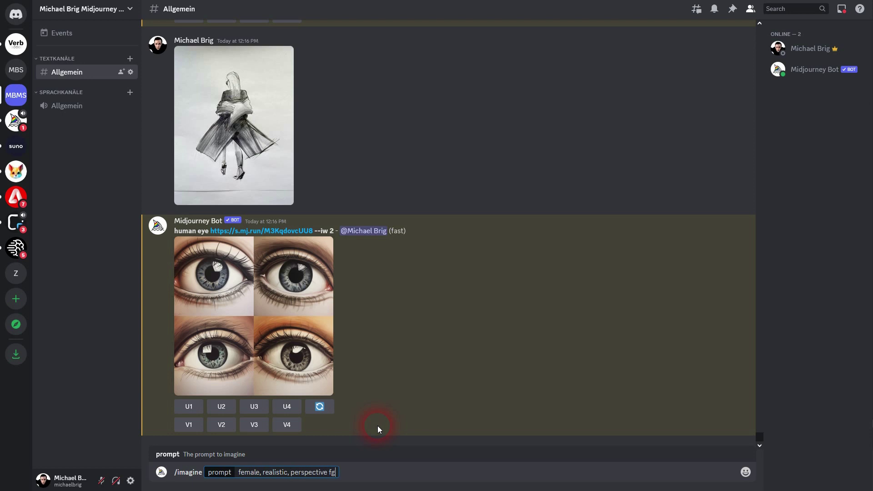
type("rom behind")
key("ctrl+v")
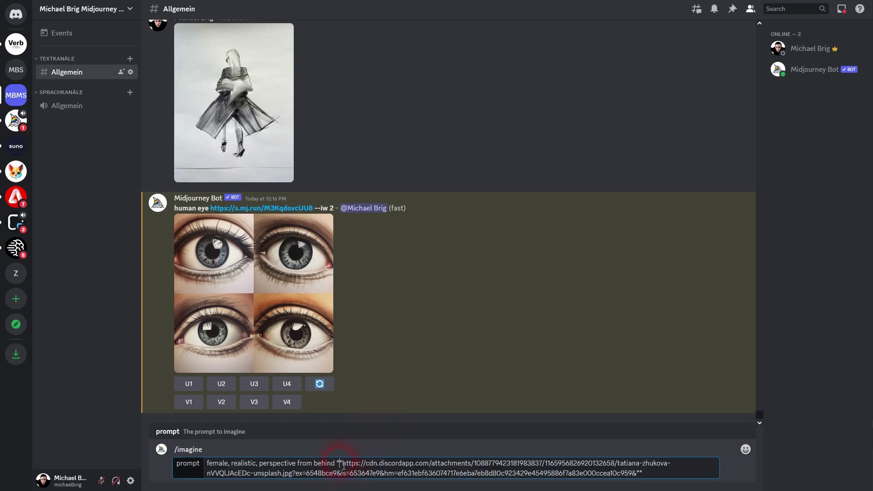
key("BackSpace")
key("BackSpace")
left_click(531, 476)
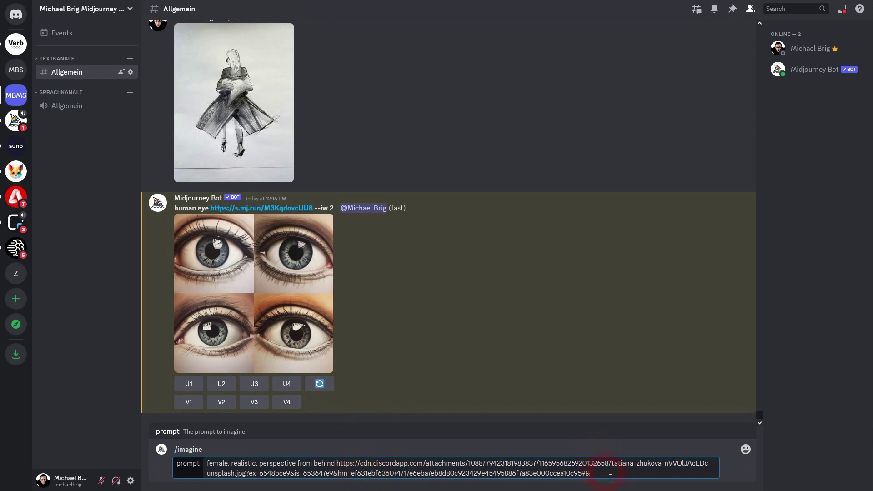
Step: Submit the woman-sketch prompt and go back to the Unsplash pencil eye drawing
key("Return")
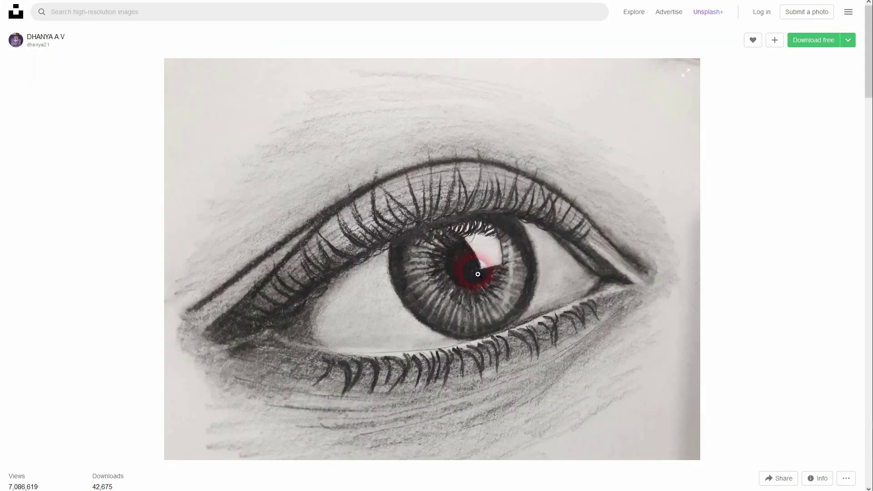
left_click(124, 17)
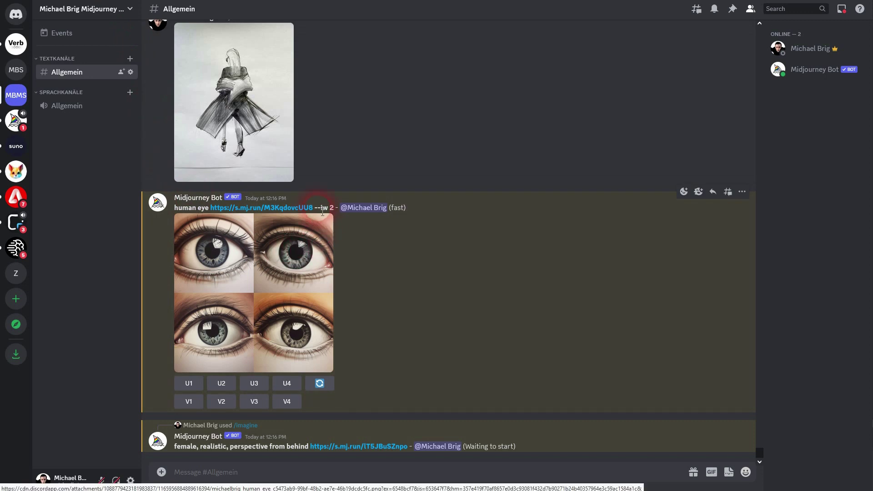
Step: Compare the --iw 2 eye prompt with the earlier 'human eye' grid's prompt
left_click_drag(317, 207, 333, 206)
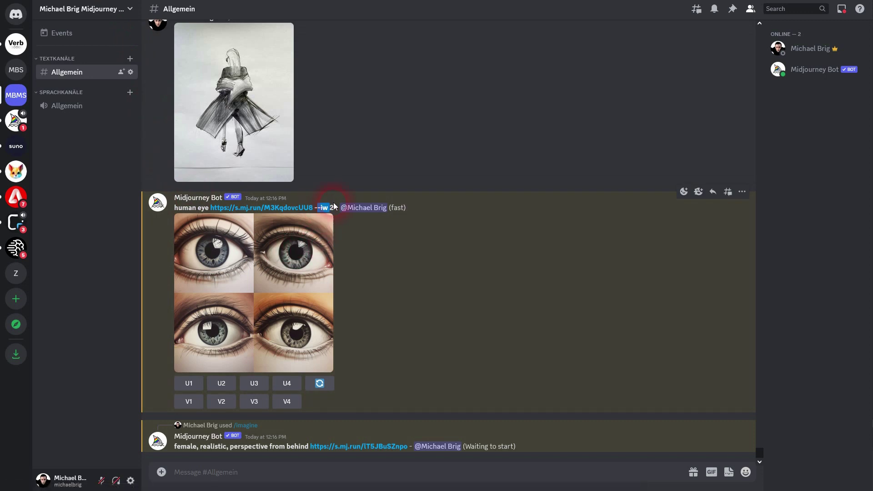
scroll(321, 266, "up", 9)
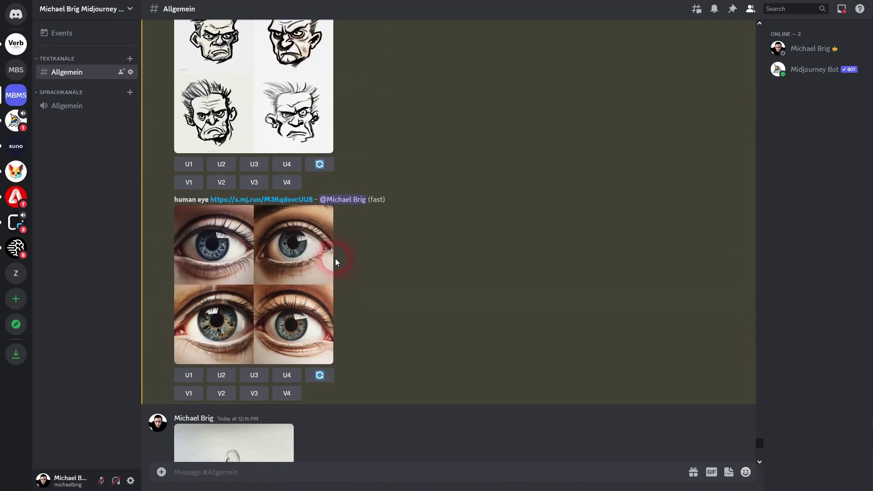
left_click(212, 271)
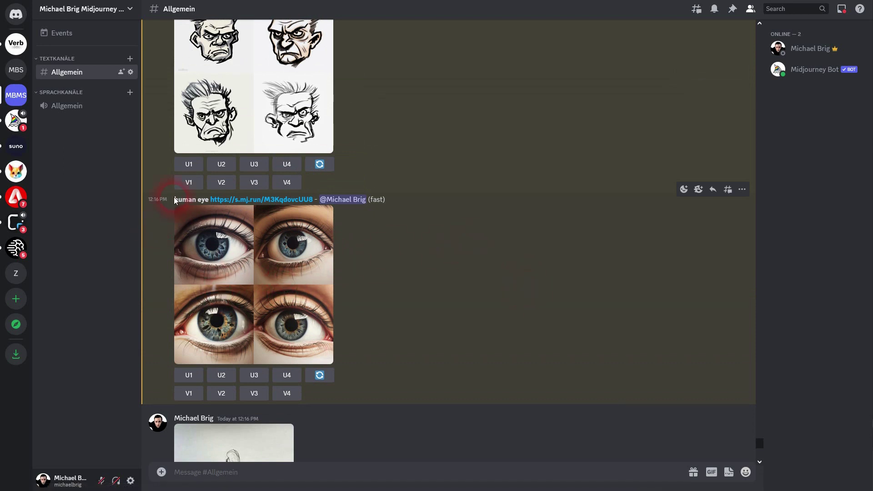
left_click_drag(175, 200, 212, 205)
Step: Enlarge the new four-image grid of the long-haired woman seen from behind
scroll(381, 307, "down", 10)
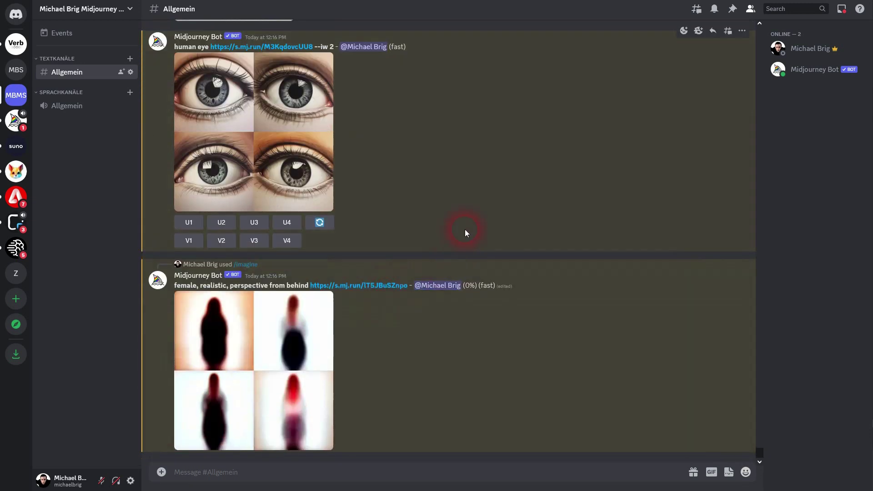
scroll(441, 210, "up", 3)
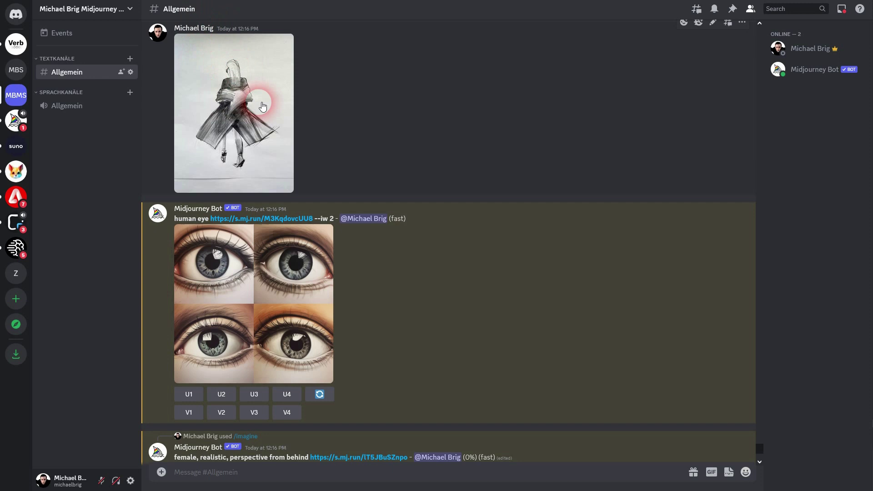
scroll(337, 176, "down", 3)
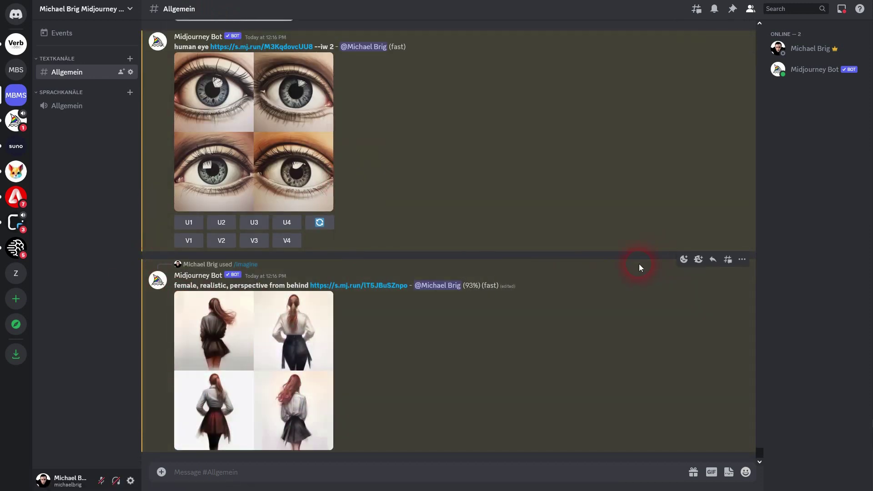
left_click(280, 296)
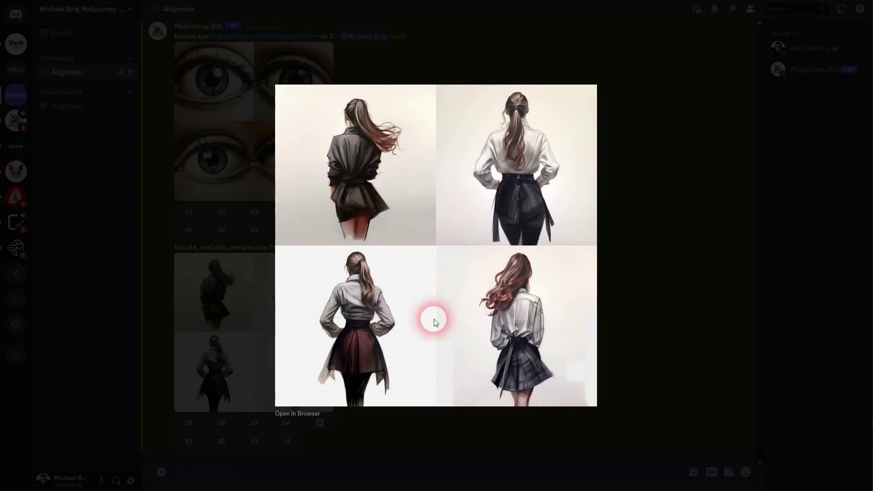
Step: Copy the black shield logo sketch from the Google Images 'logo design sketch' results
left_click(218, 316)
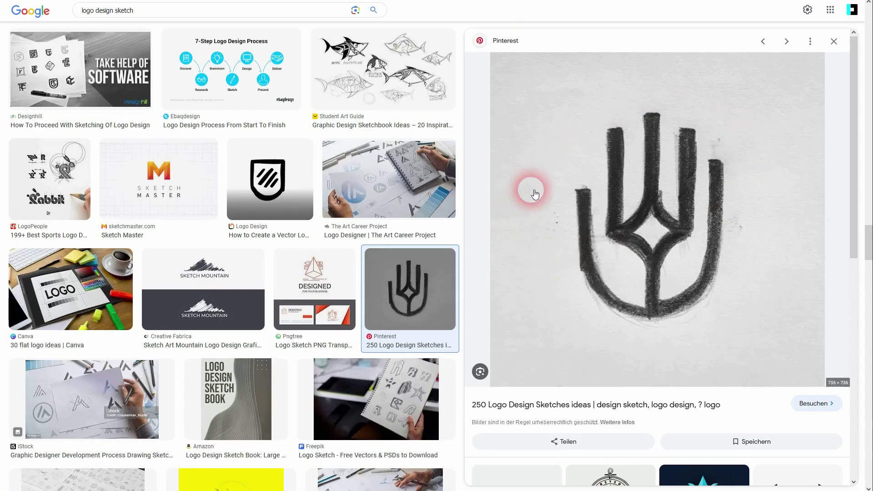
left_click(243, 178)
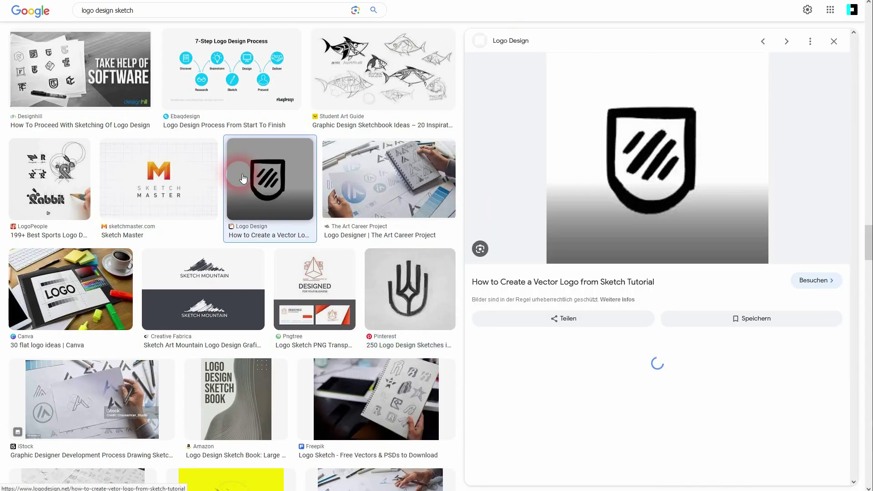
right_click(671, 157)
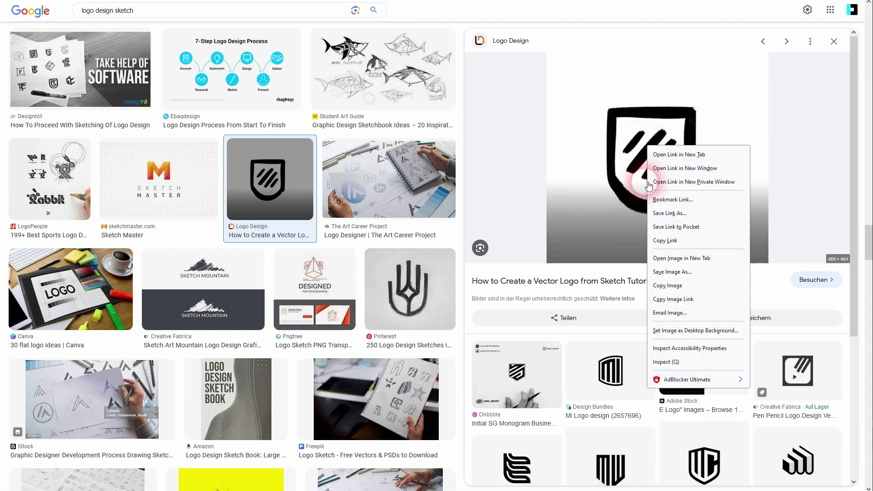
left_click(705, 293)
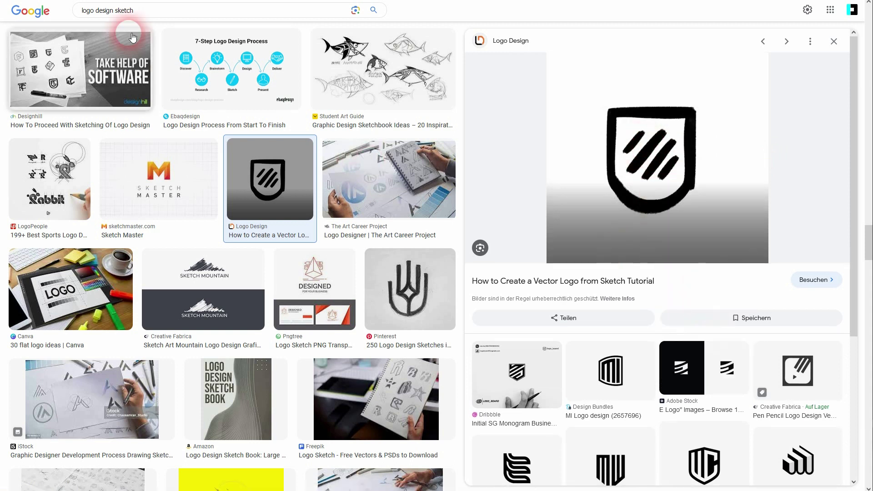
key("alt+Tab")
Step: Submit an /imagine prompt 'logo design' with the pasted shield sketch link
left_click(419, 400)
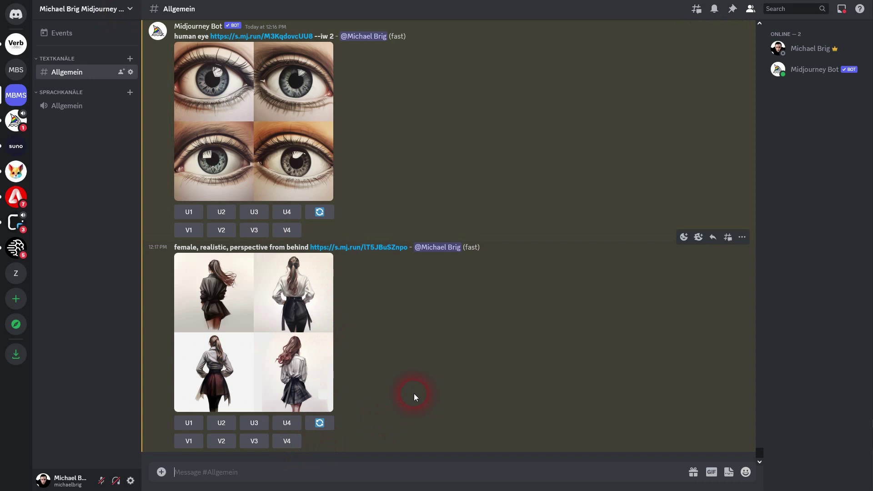
type("/ima")
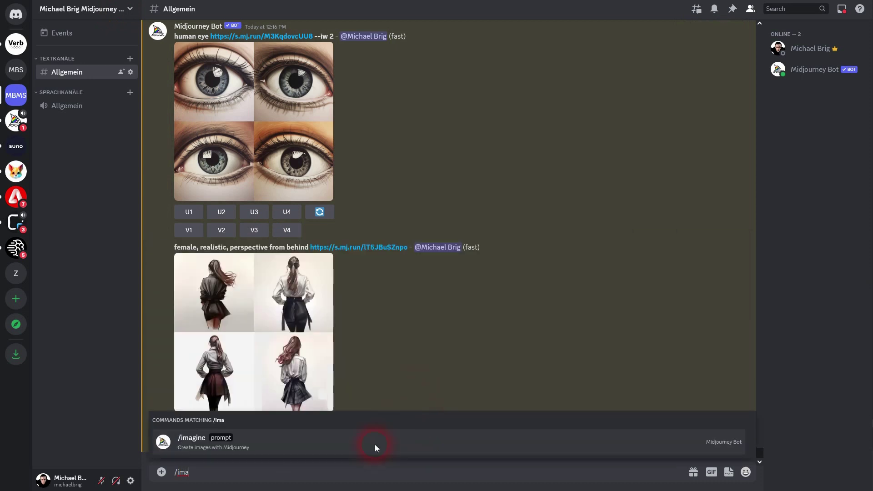
left_click(374, 443)
type("logo desig")
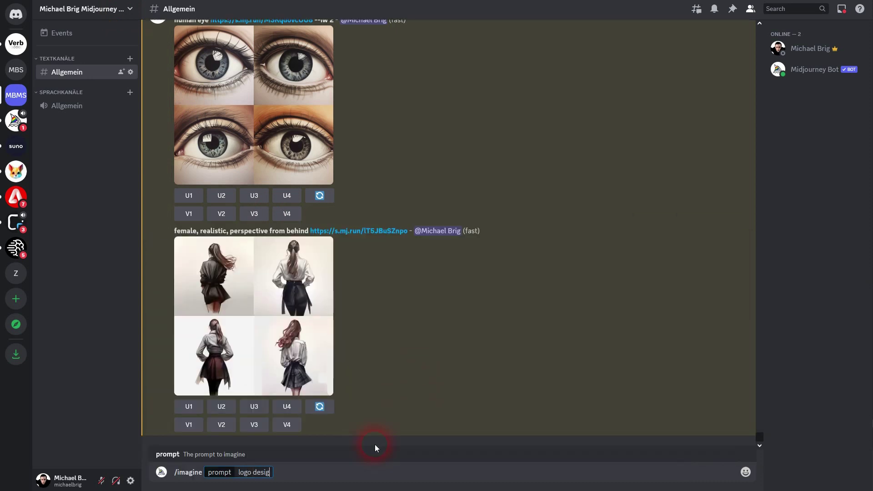
type("n")
key("ctrl+v")
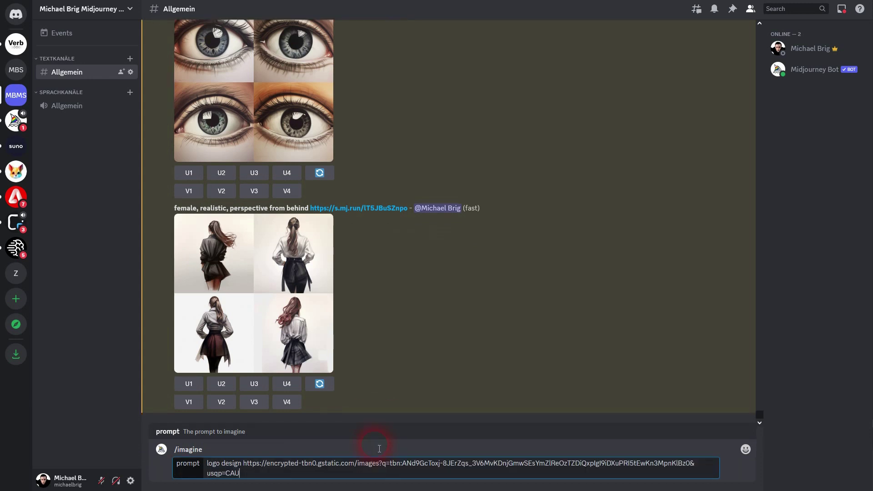
key("Return")
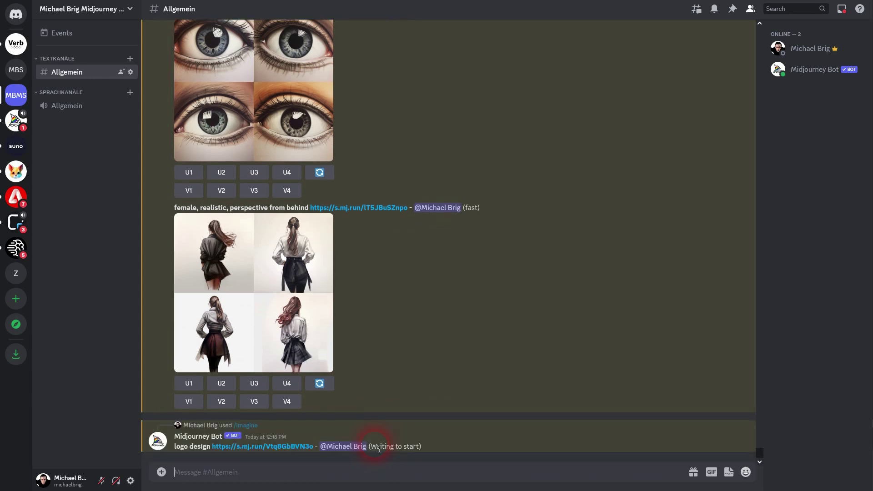
Step: Resend the recalled 'logo design' prompt with image weight --iw 2 appended
left_click(351, 473)
key("ctrl+z")
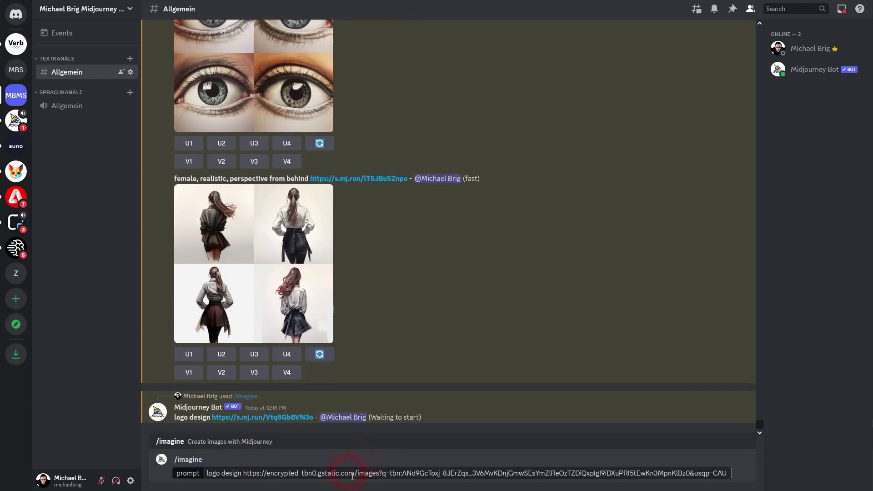
left_click(411, 474)
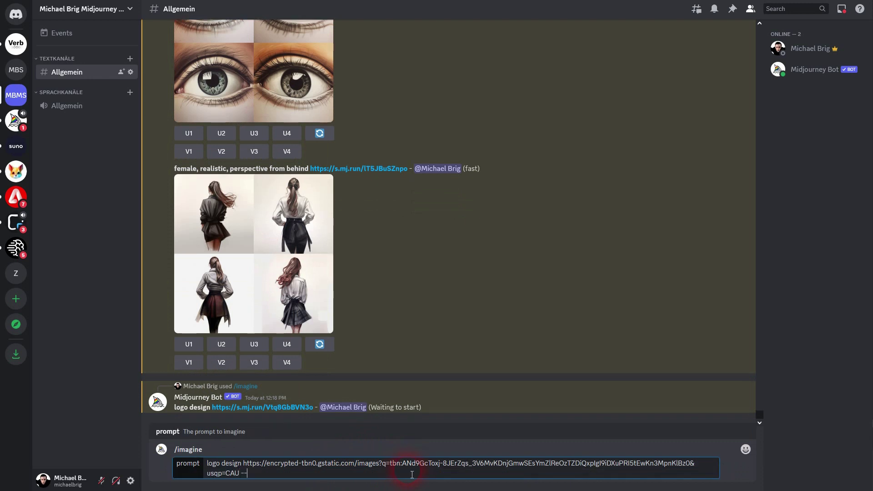
key("Return")
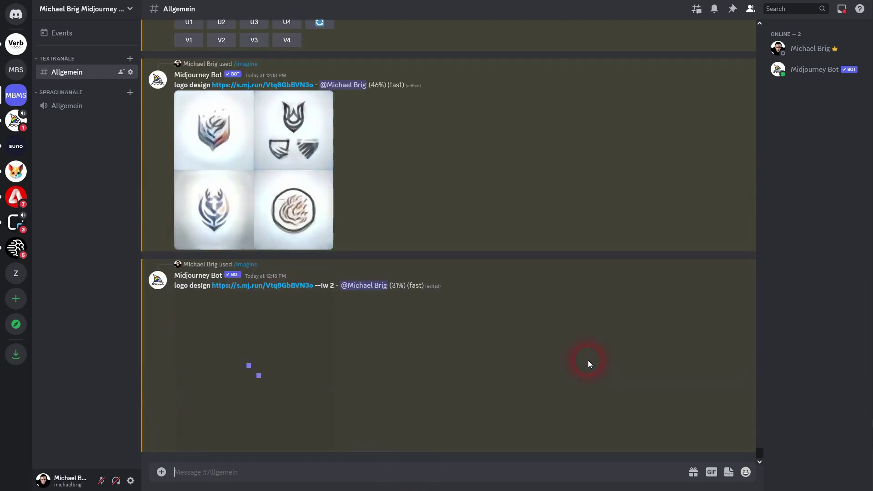
left_click(285, 319)
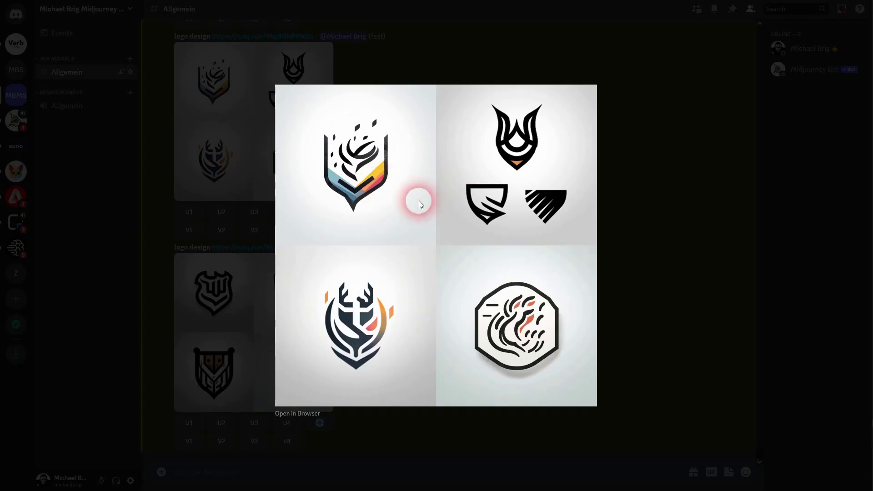
left_click(686, 220)
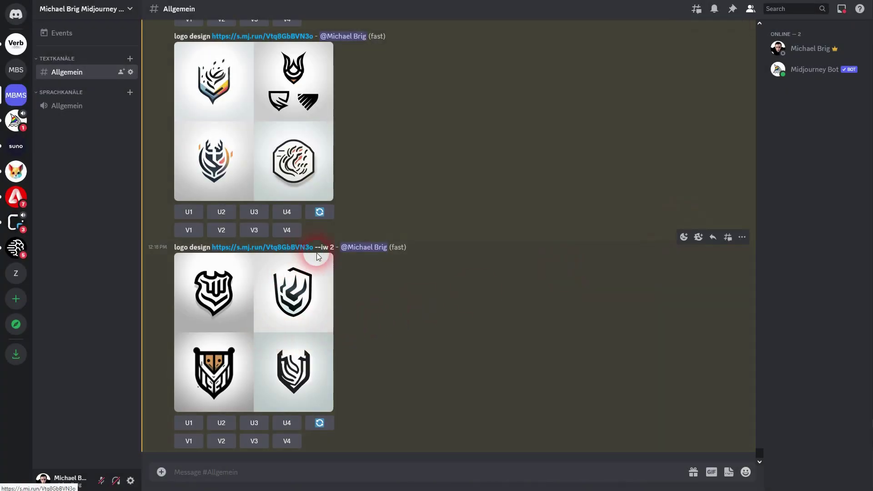
left_click_drag(315, 247, 334, 248)
left_click(294, 327)
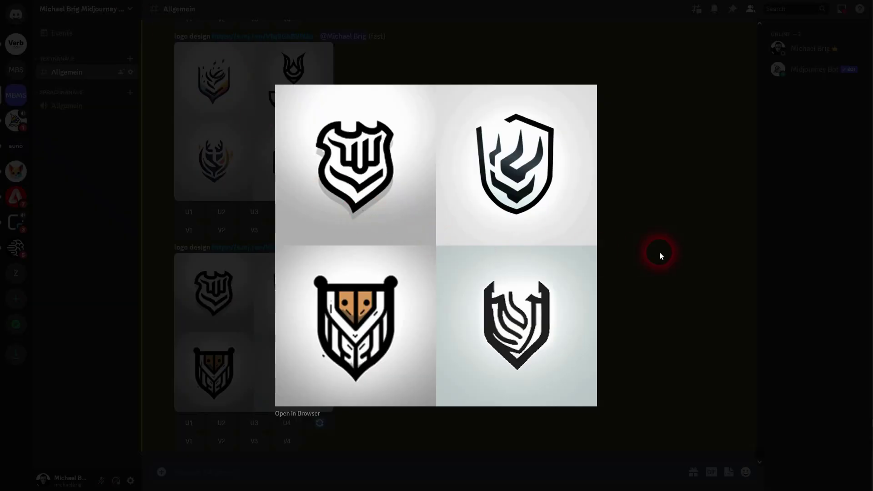
left_click(659, 251)
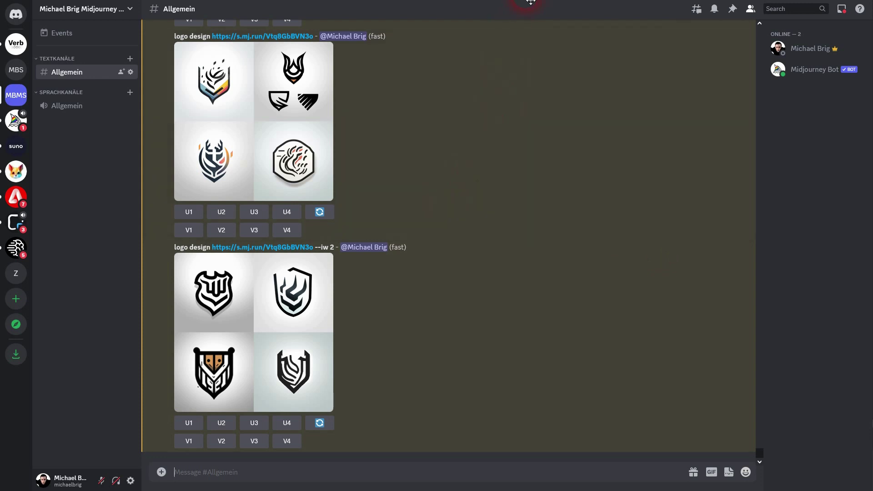
scroll(527, 50, "up", 10)
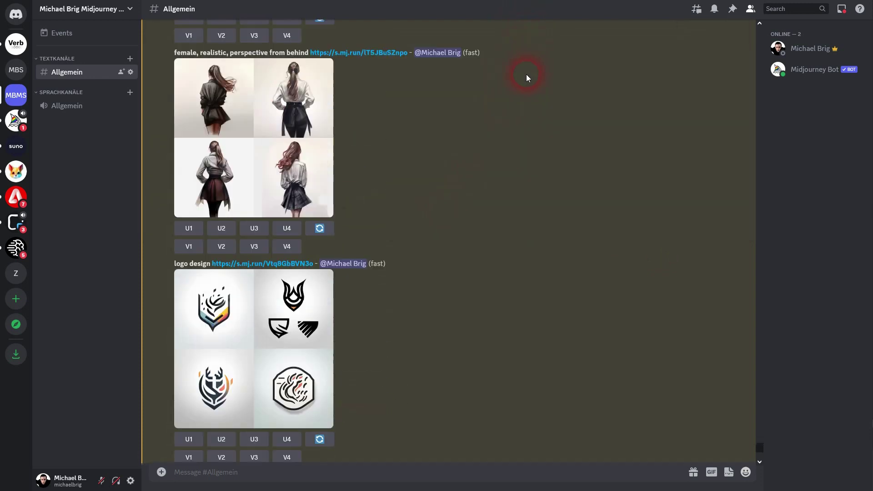
scroll(528, 80, "down", 10)
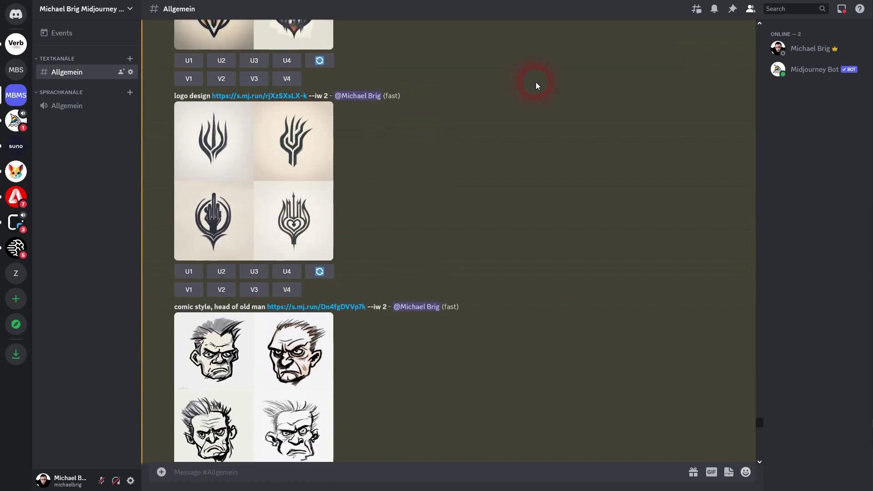
scroll(537, 85, "up", 3)
left_click(278, 270)
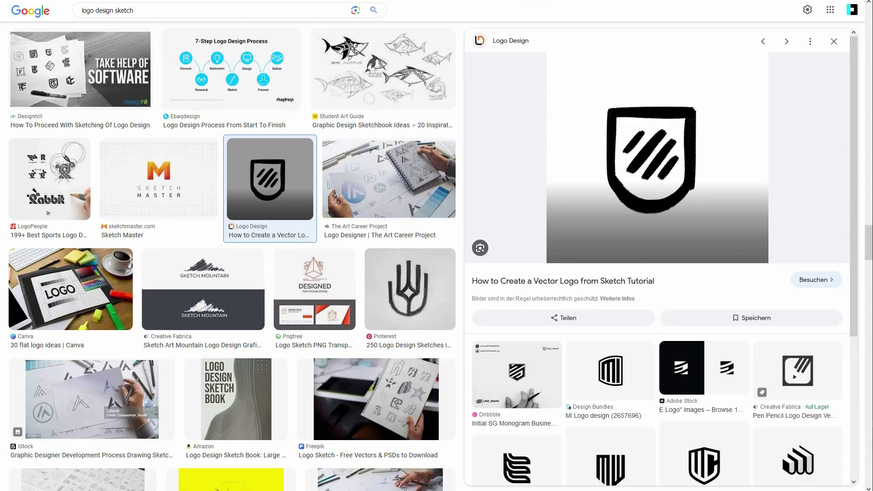
left_click(387, 231)
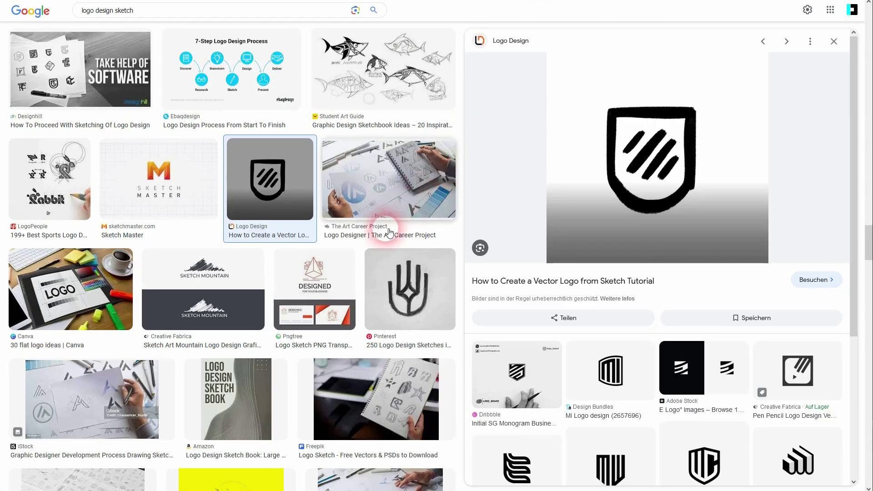
left_click(409, 289)
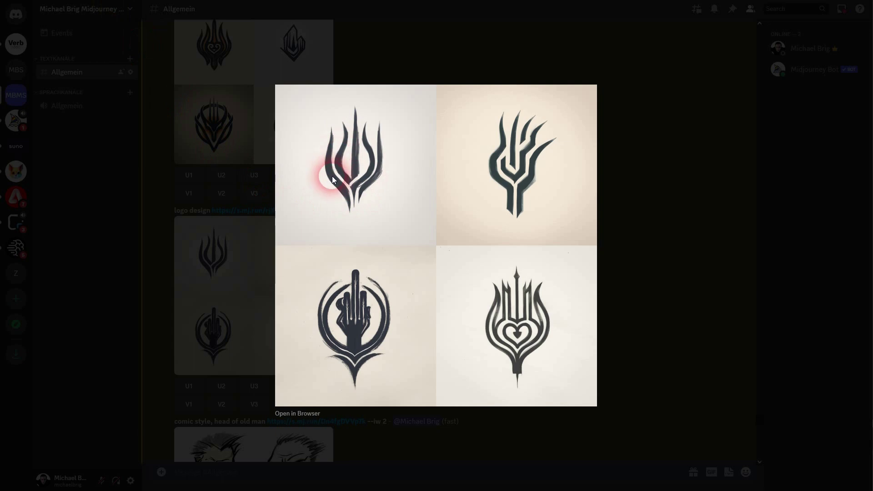
left_click(651, 208)
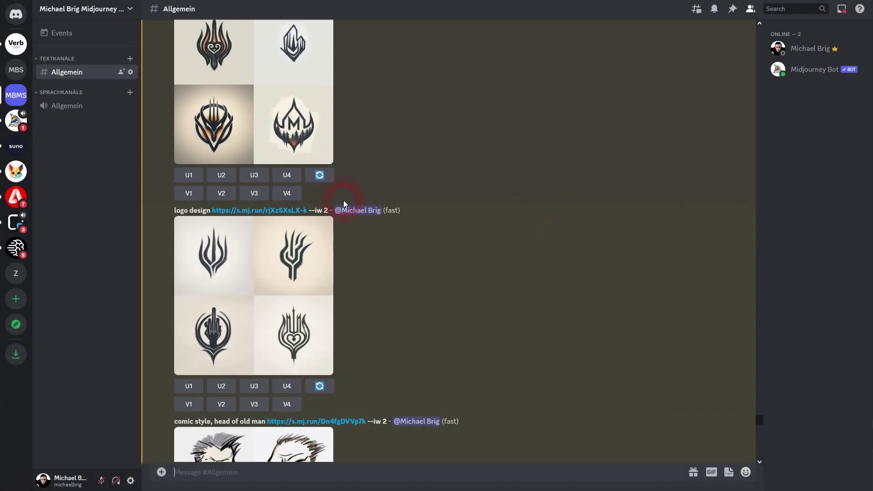
left_click_drag(311, 210, 329, 213)
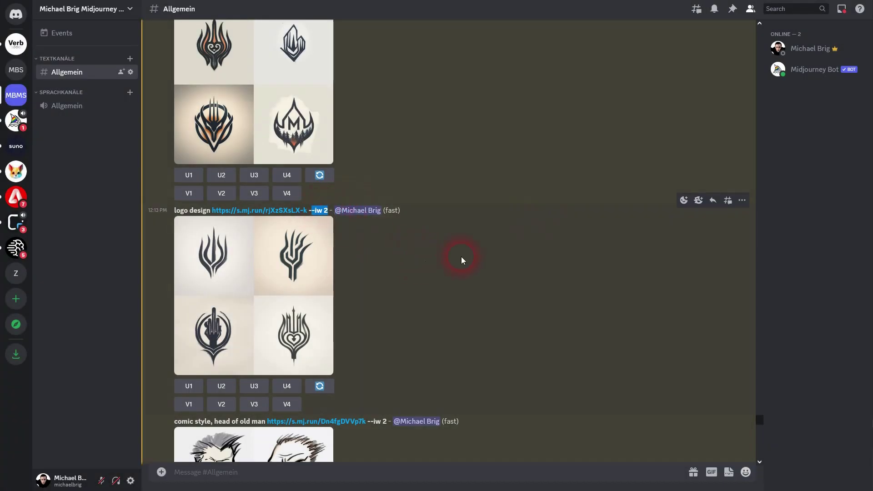
scroll(439, 272, "up", 3)
scroll(439, 272, "up", 2)
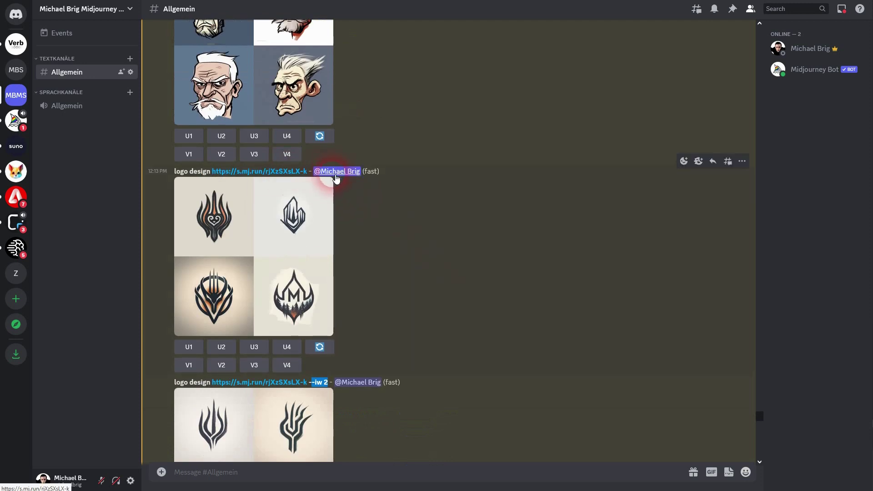
scroll(305, 255, "down", 4)
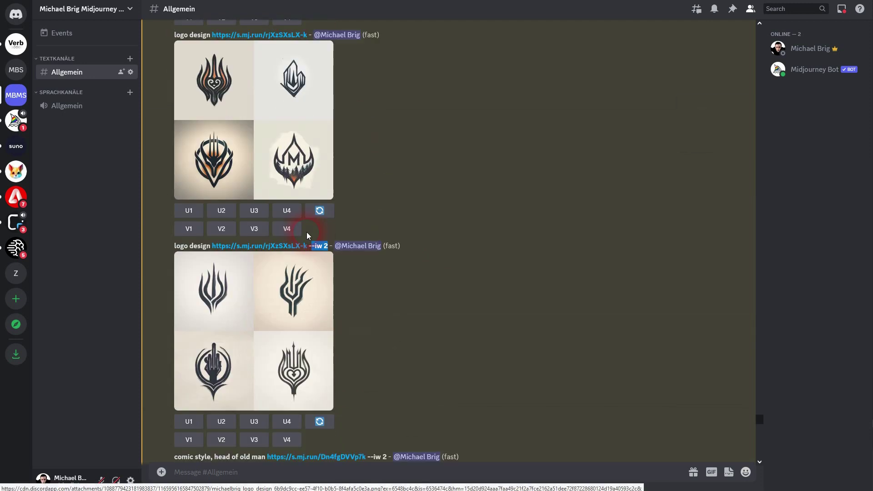
scroll(536, 263, "down", 5)
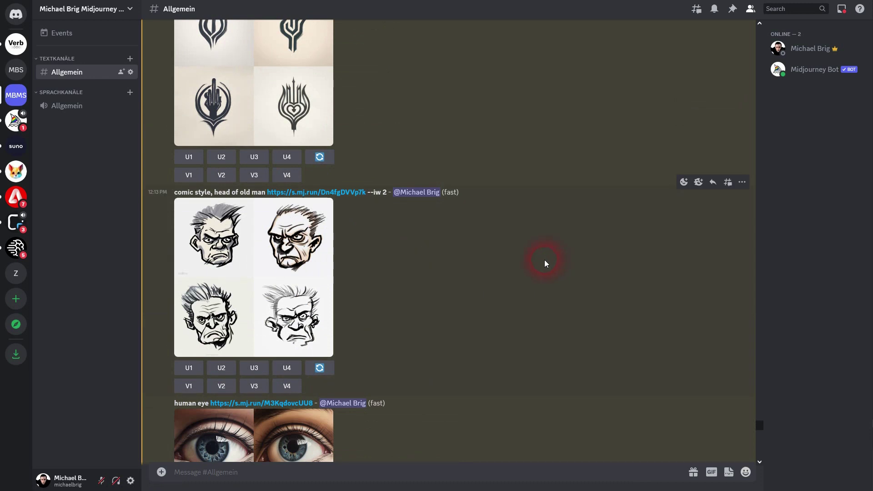
scroll(545, 262, "down", 10)
scroll(585, 266, "down", 8)
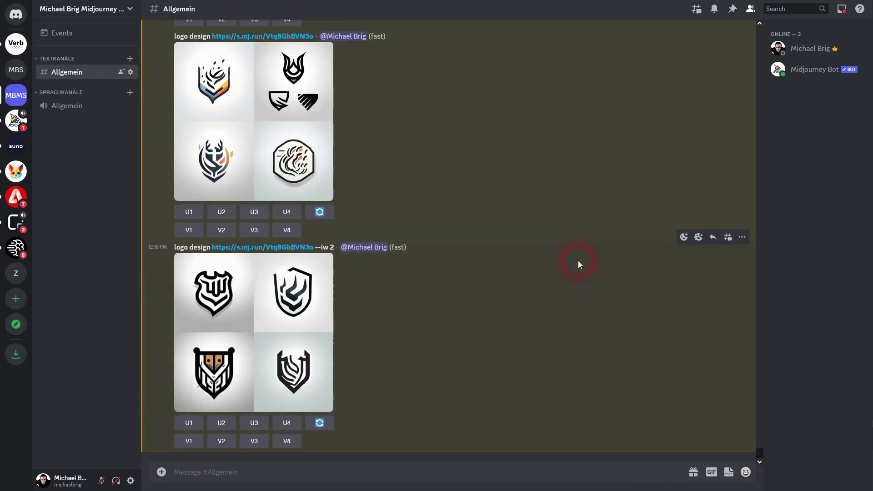